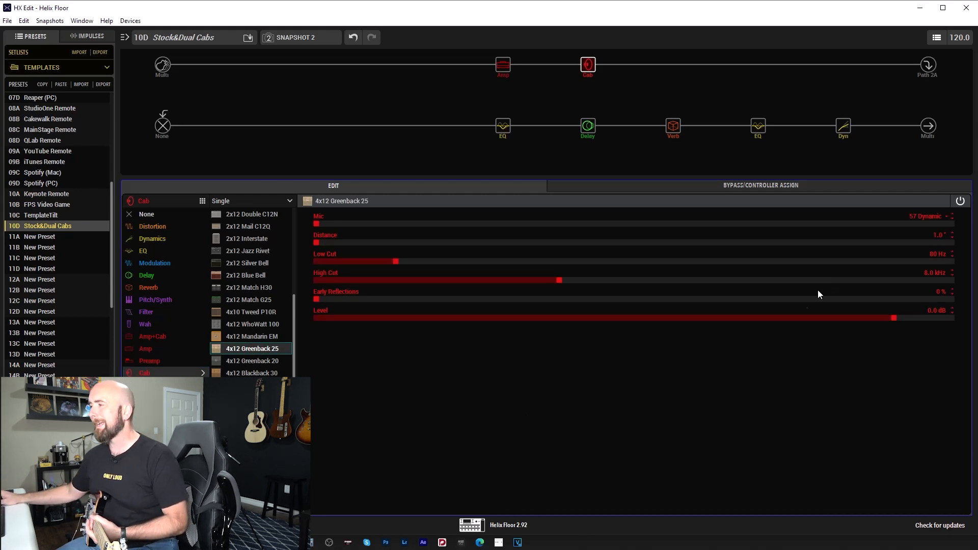
- On the single 4x12 Greenback 25 cab, turn off the low and high cuts and set the mic to 121 Ribbon at 4.5" distance
drag(849, 281, 956, 280)
drag(364, 262, 279, 258)
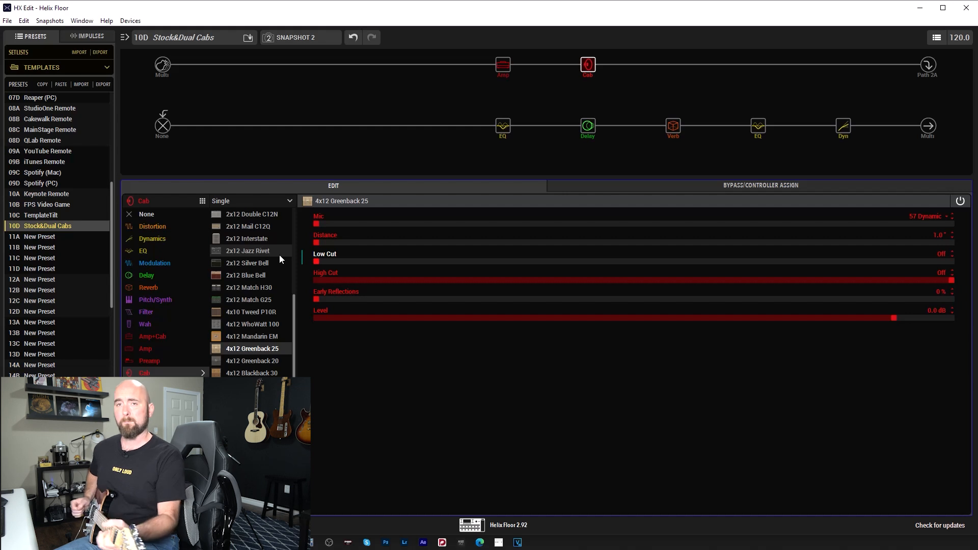
click(518, 224)
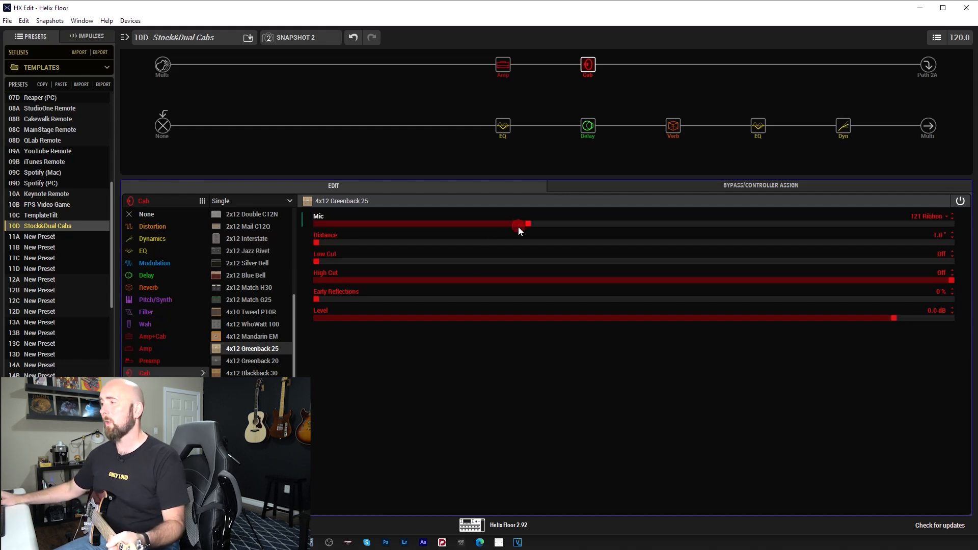
scroll(495, 240, up, 7)
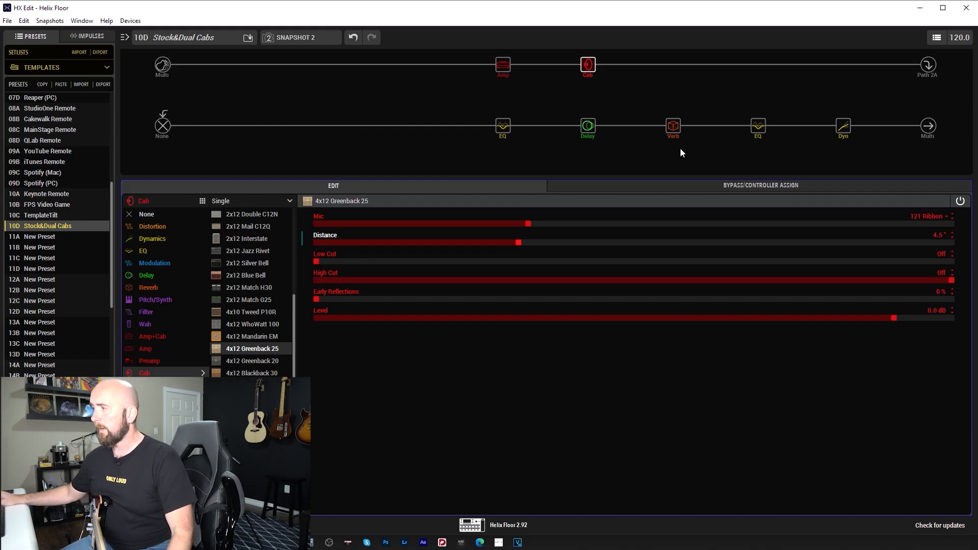
- Change the cab block from single to dual and show the settings of its second cab
mouse_move(593, 61)
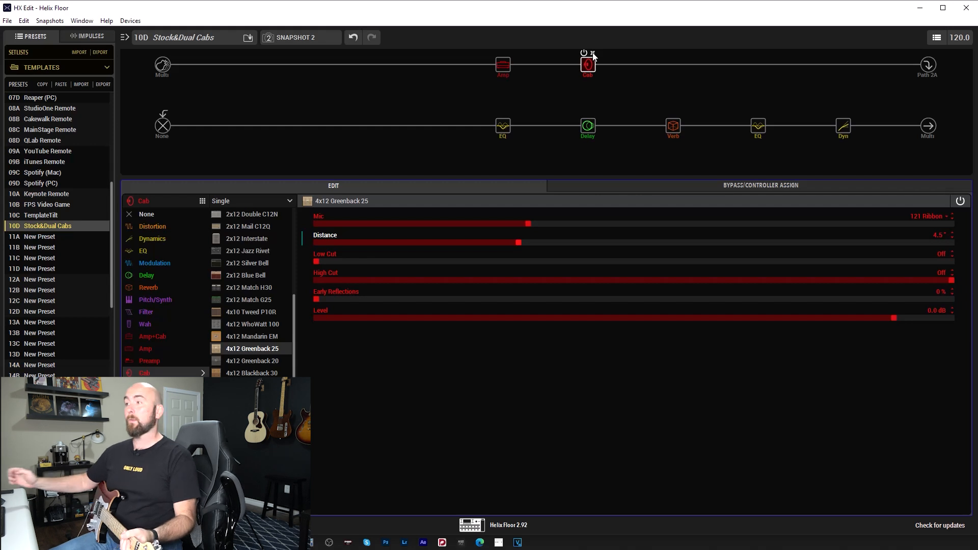
click(585, 71)
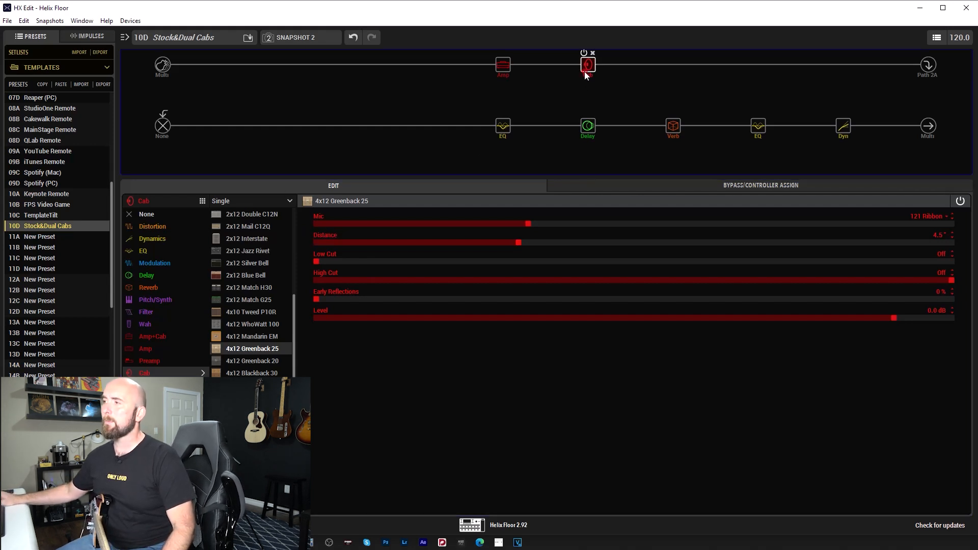
click(222, 201)
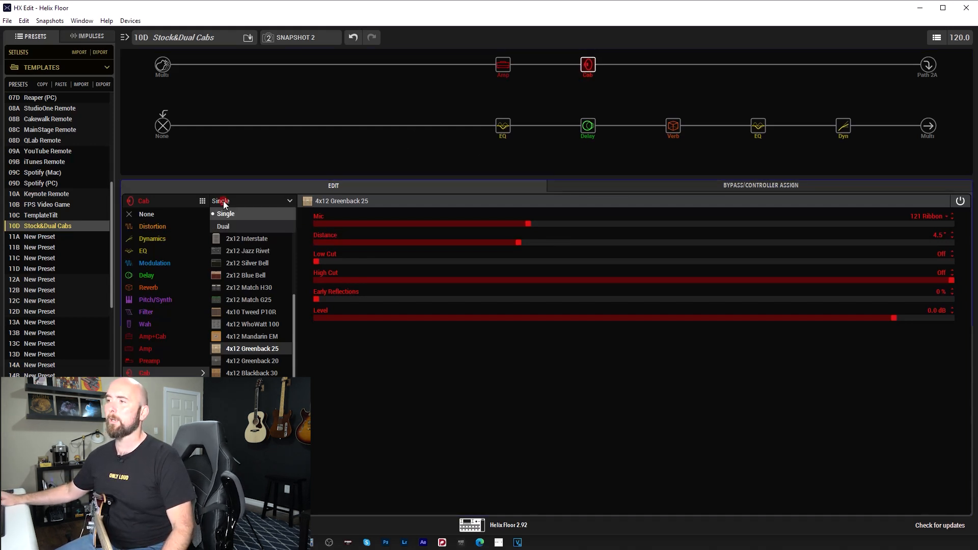
click(225, 225)
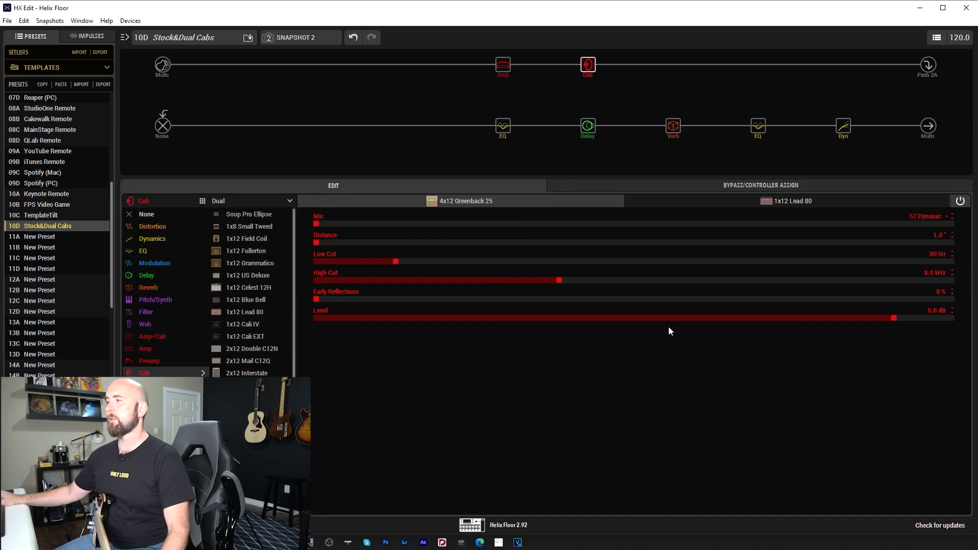
click(488, 206)
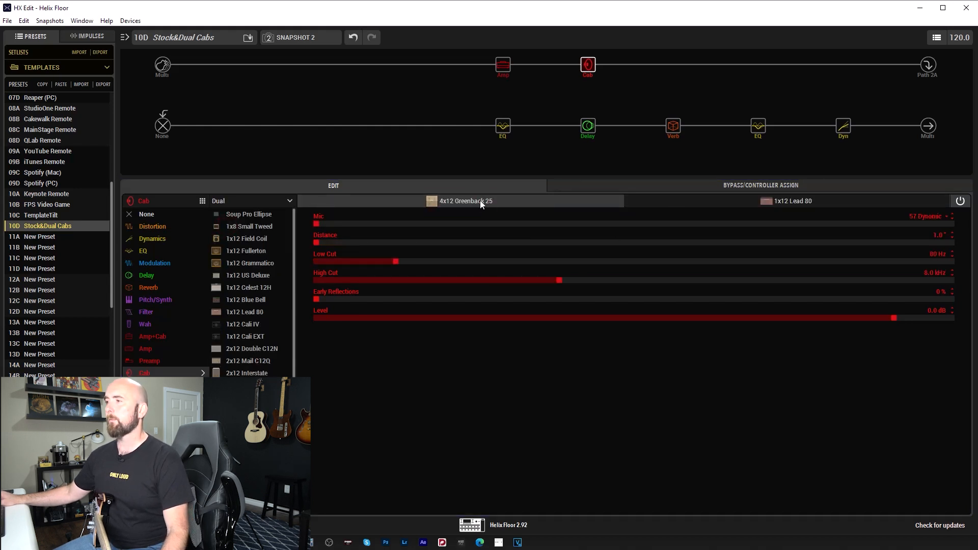
click(742, 202)
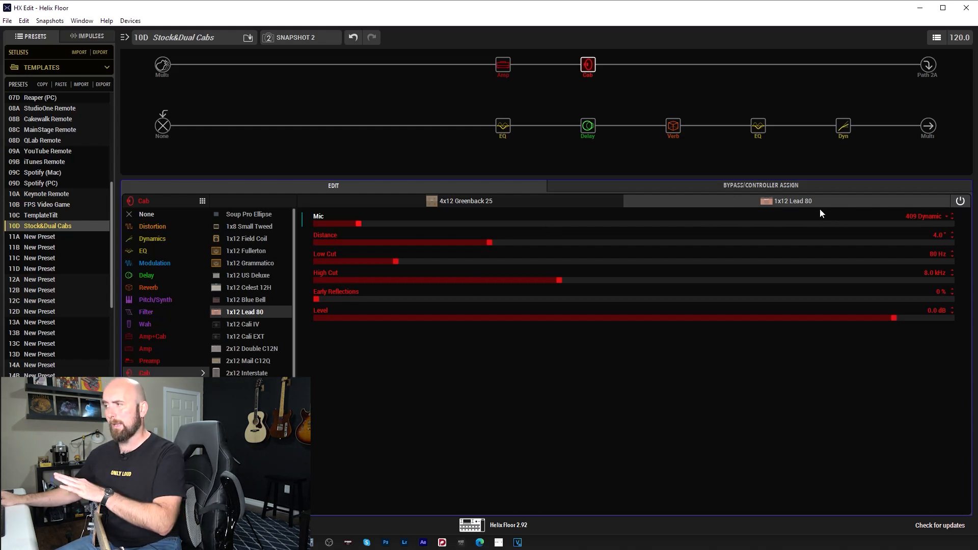
- On the dual block's 4x12 Greenback 25, set the mic to 121 Ribbon at 4.0" and turn off the low and high cuts
click(474, 200)
scroll(529, 219, up, 8)
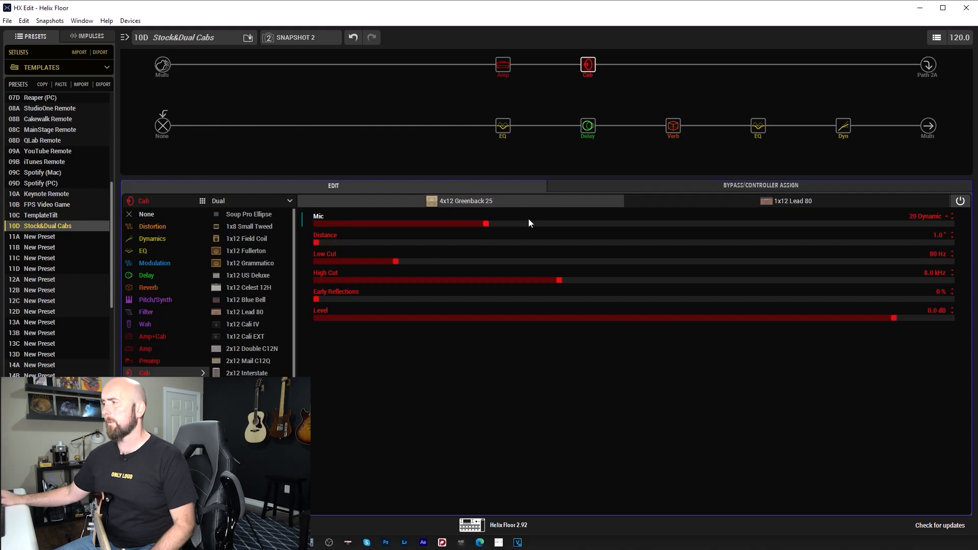
scroll(529, 219, down, 2)
scroll(529, 223, down, 1)
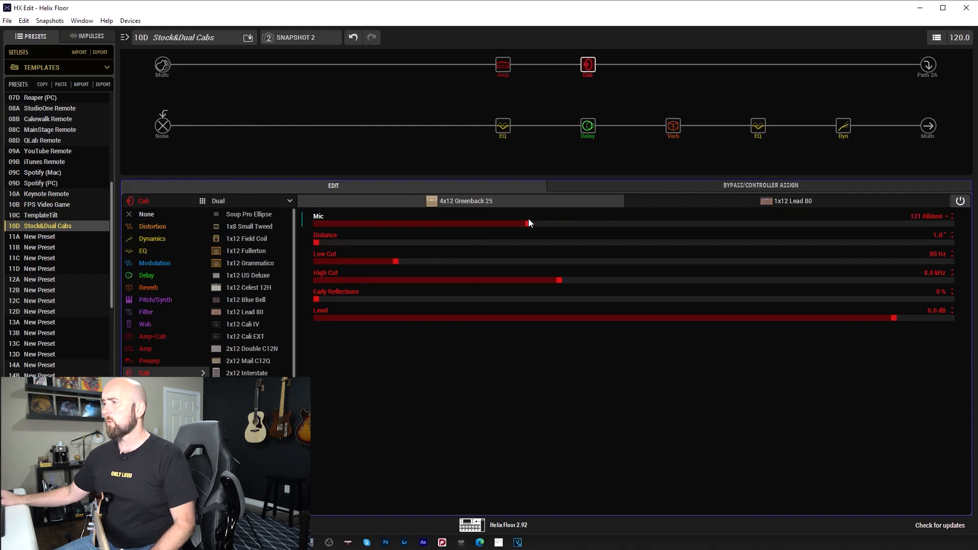
scroll(556, 243, up, 6)
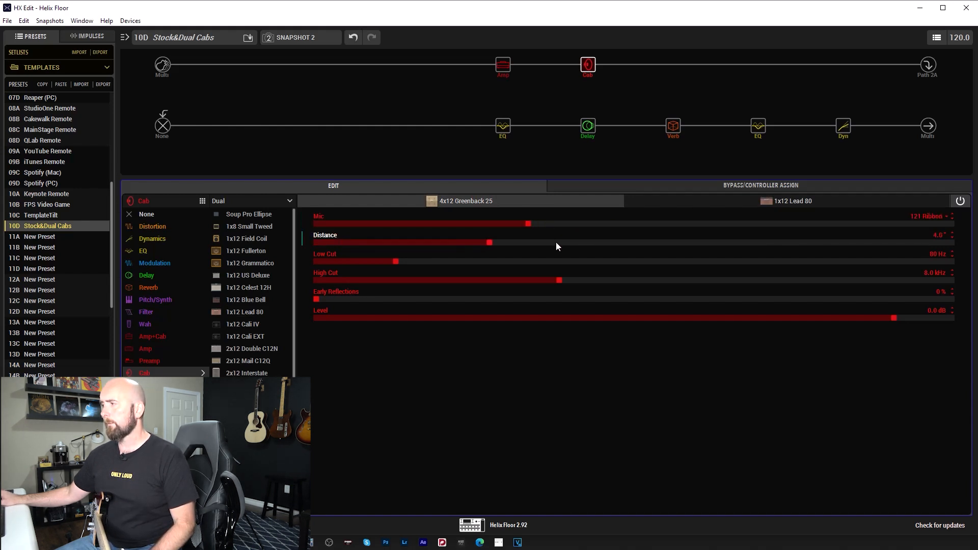
drag(342, 270, 312, 270)
drag(894, 279, 958, 281)
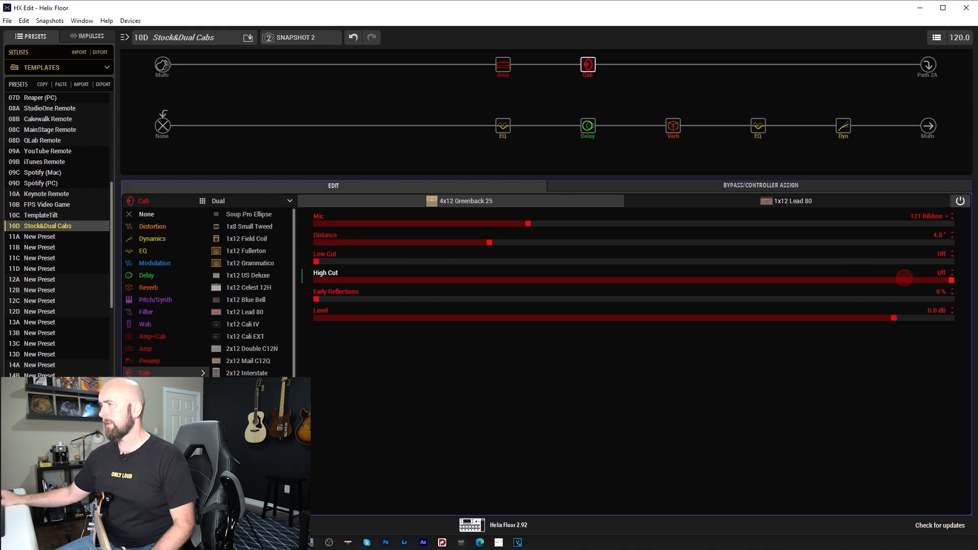
- Turn off the low and high cuts on the 1x12 Lead 80 and set its distance to 1.0", comparing it with the first cab
click(742, 201)
drag(404, 261, 190, 268)
drag(912, 282, 956, 281)
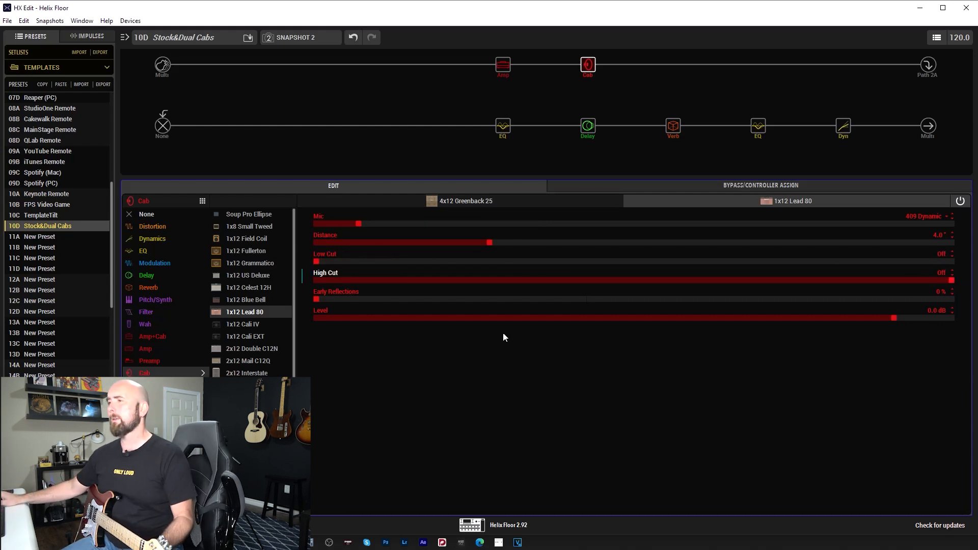
drag(332, 239, 279, 250)
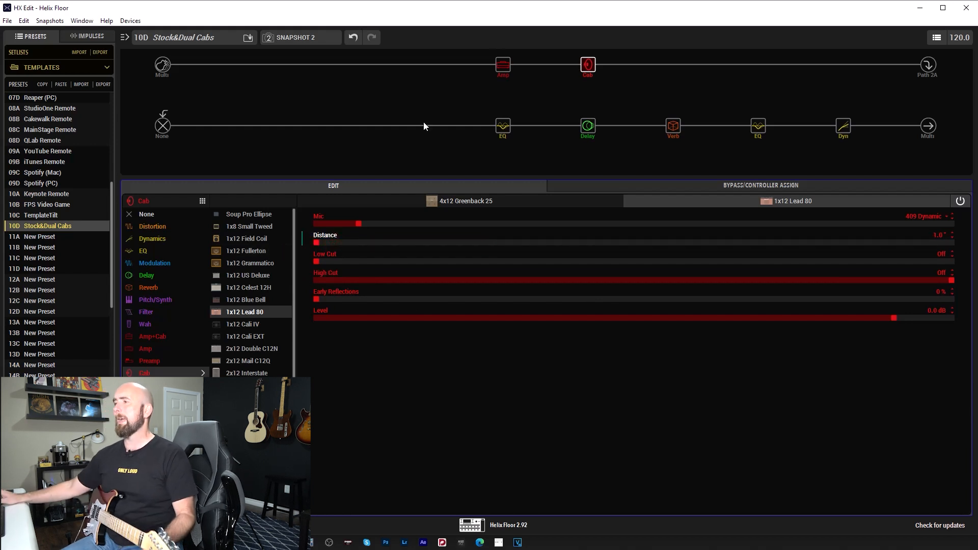
click(479, 201)
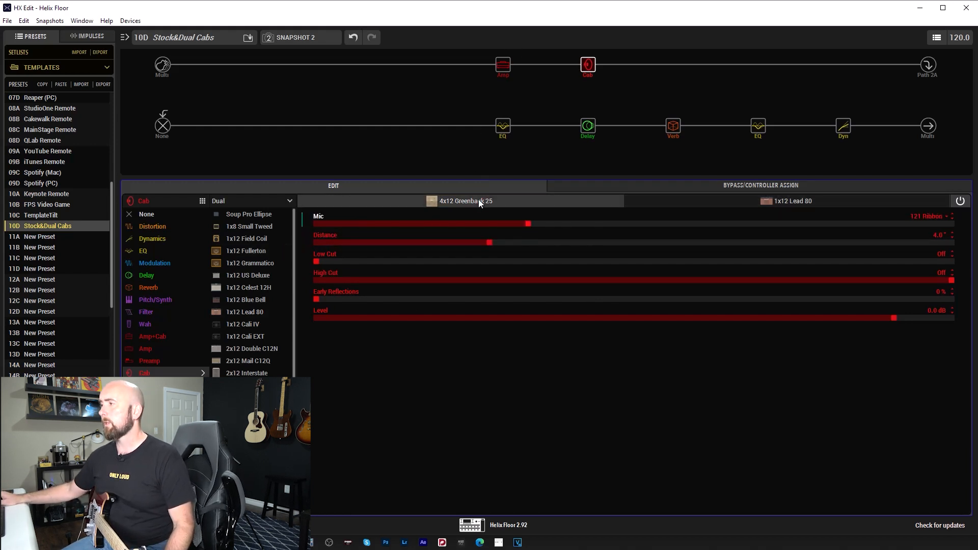
click(709, 201)
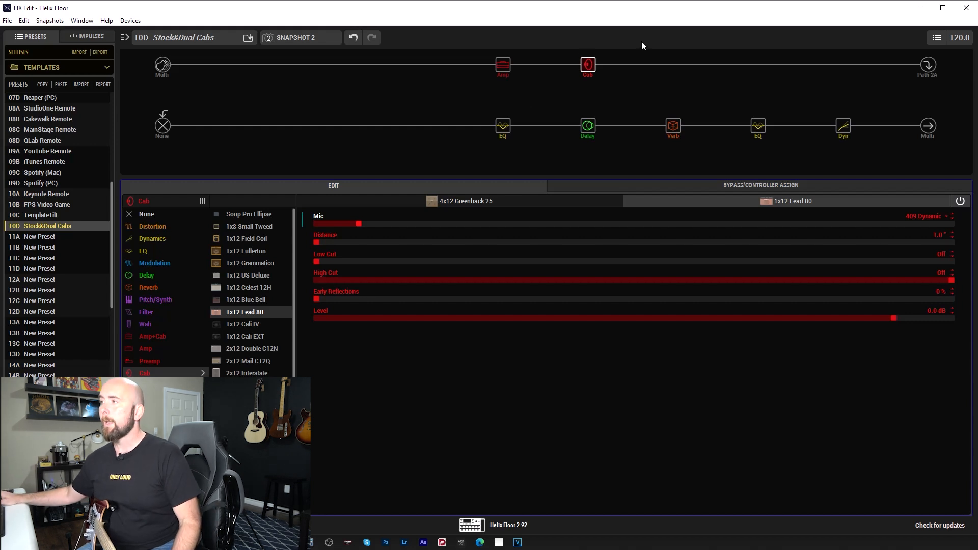
- Add a mono Gain block in the empty slot after the cab on the upper path
click(670, 64)
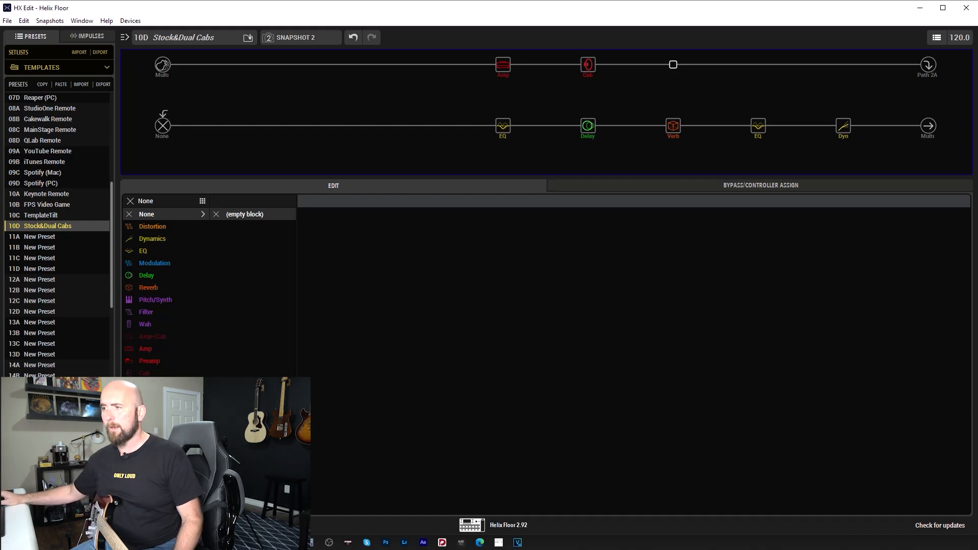
click(158, 397)
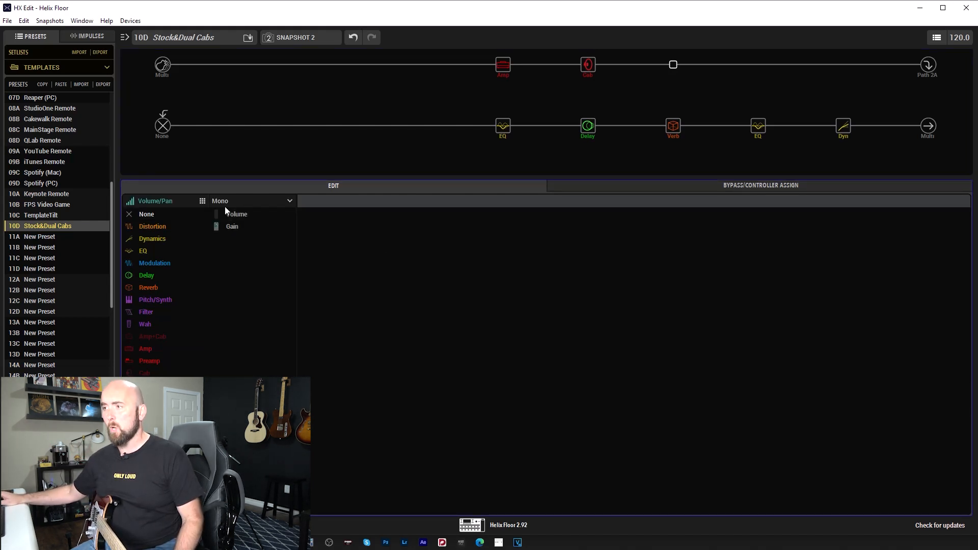
click(224, 228)
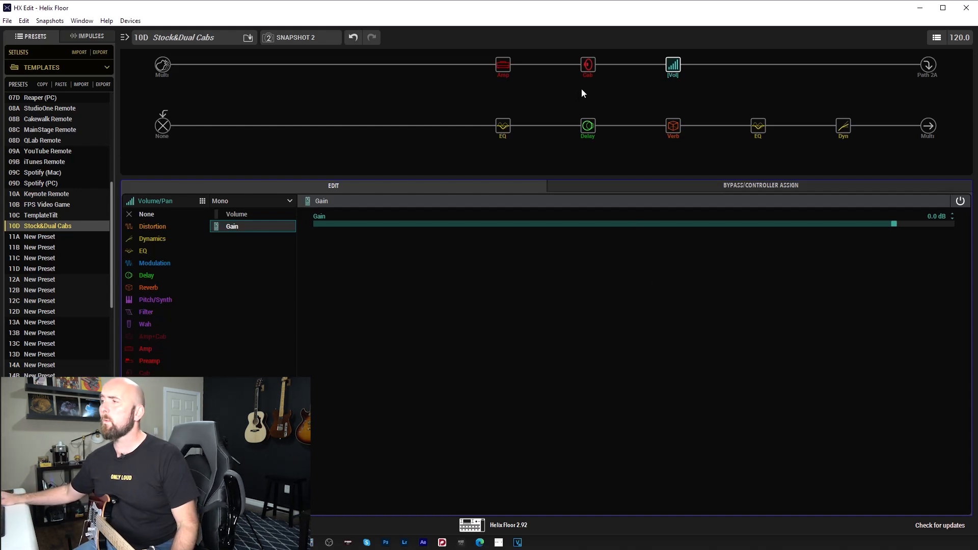
- Change the dual block's second cab to 4x12 Greenback 25 and turn off its low and high cuts
click(590, 64)
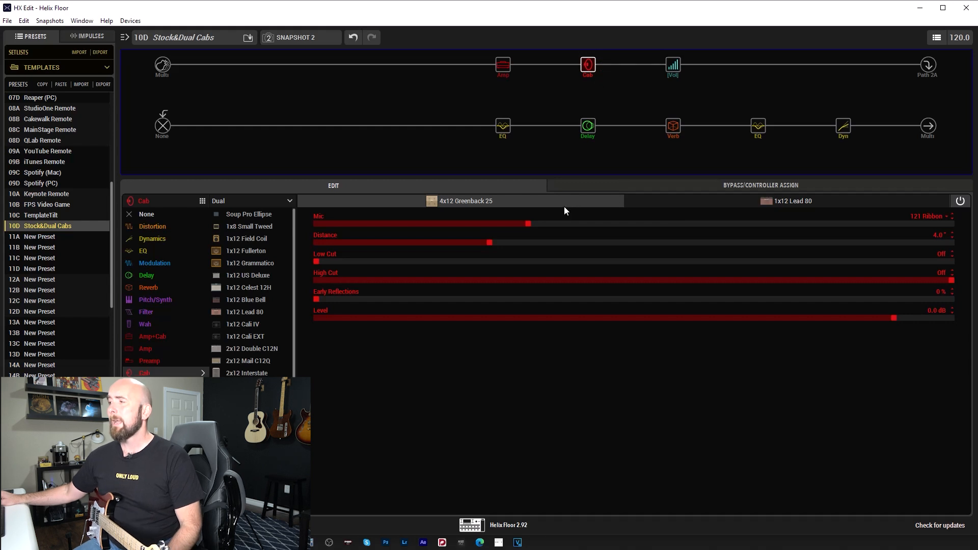
click(726, 204)
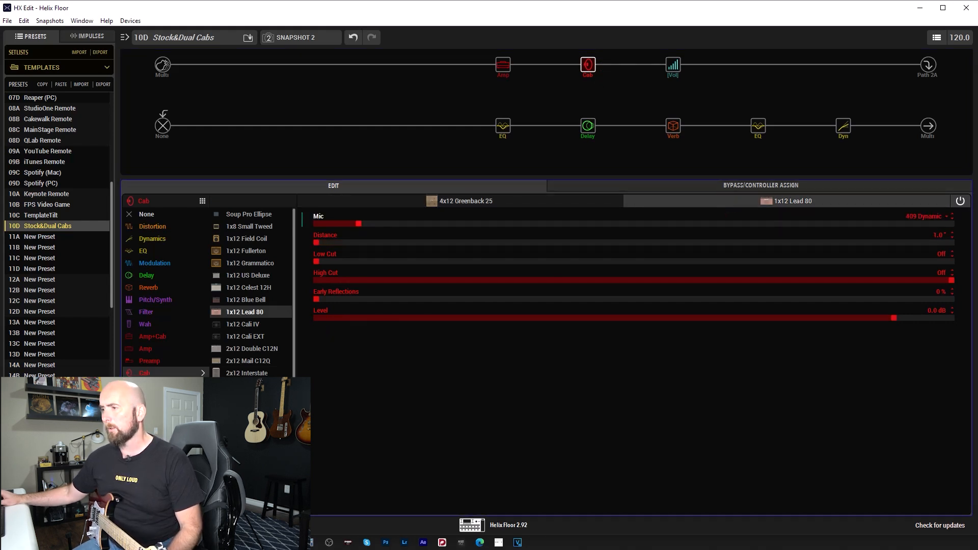
click(456, 201)
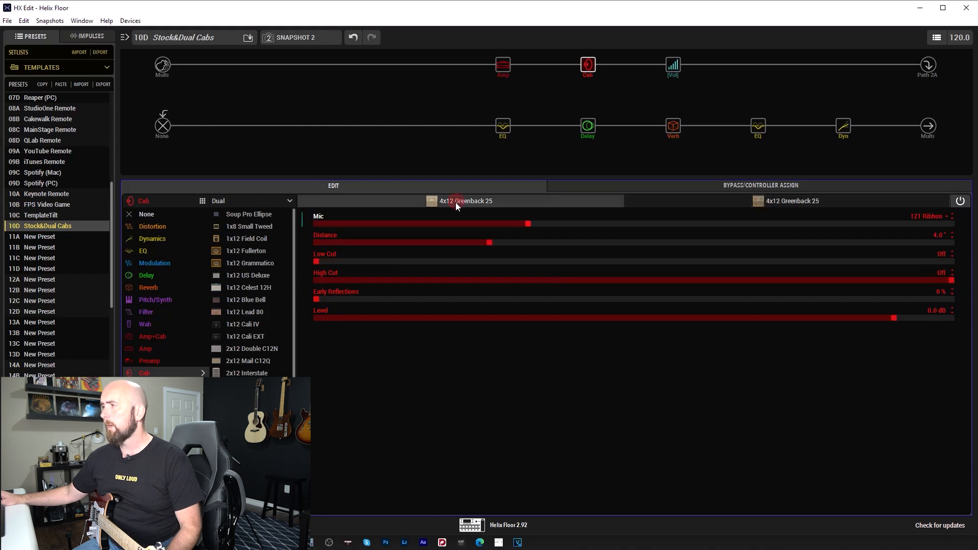
click(717, 203)
drag(378, 262, 281, 261)
drag(875, 280, 960, 281)
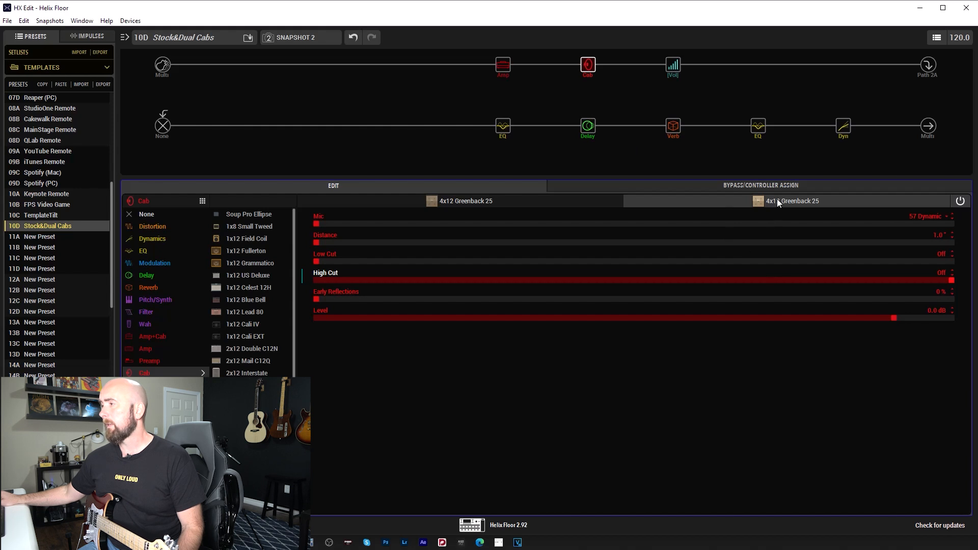
- Lower the dual block's cab levels, setting the second cab to -5.0 dB and the first to -5.9 dB
scroll(642, 320, down, 10)
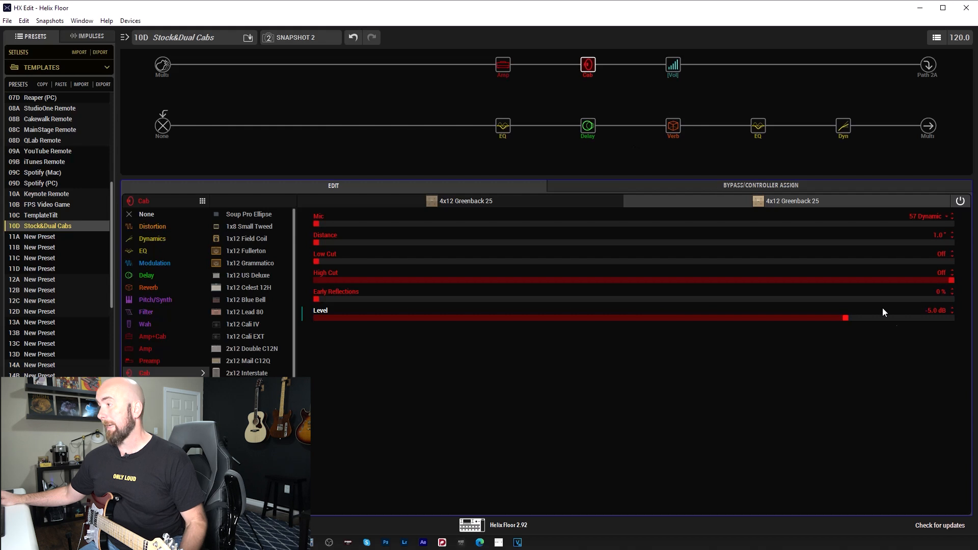
click(487, 201)
drag(881, 319, 838, 318)
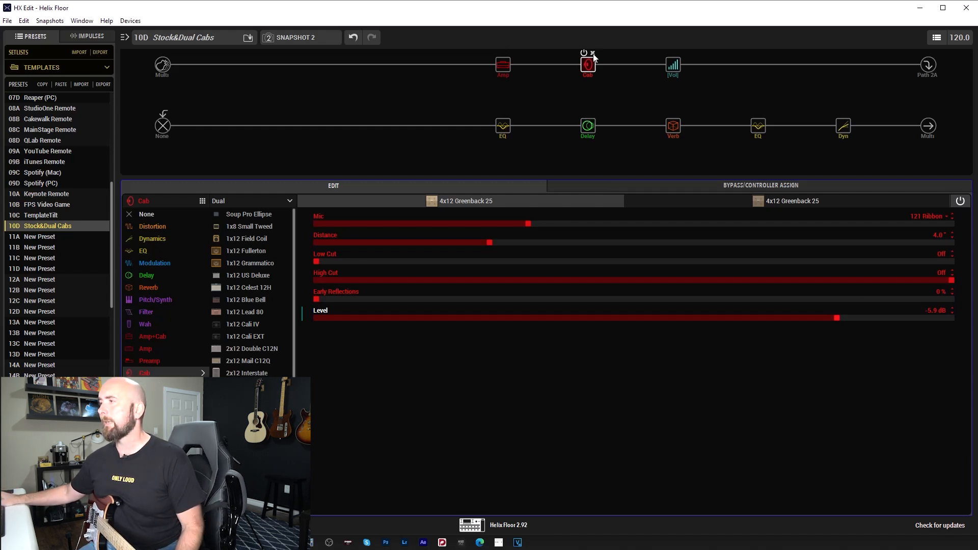
- Replace the dual cab and Gain blocks with two single 4x12 Greenback 25 cab blocks in series after the amp
click(592, 53)
click(677, 53)
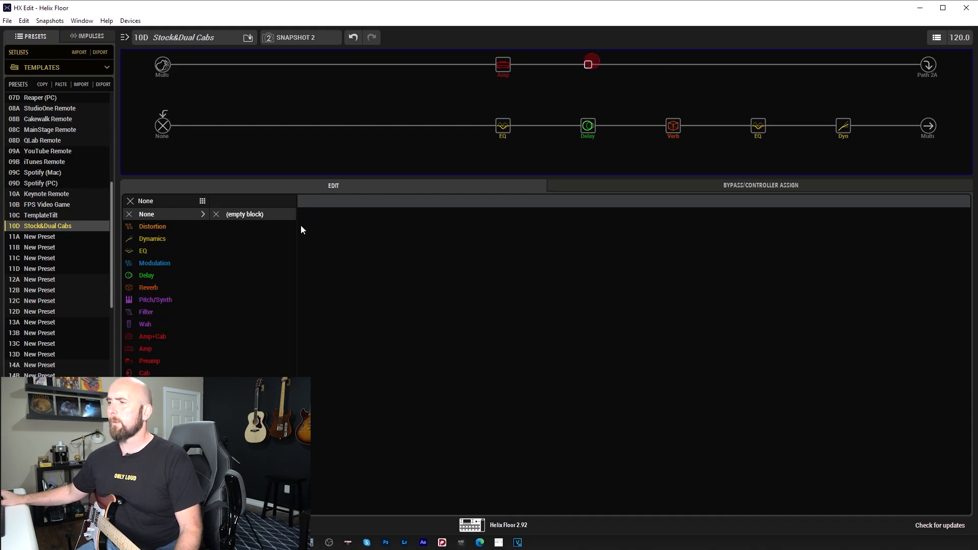
click(144, 373)
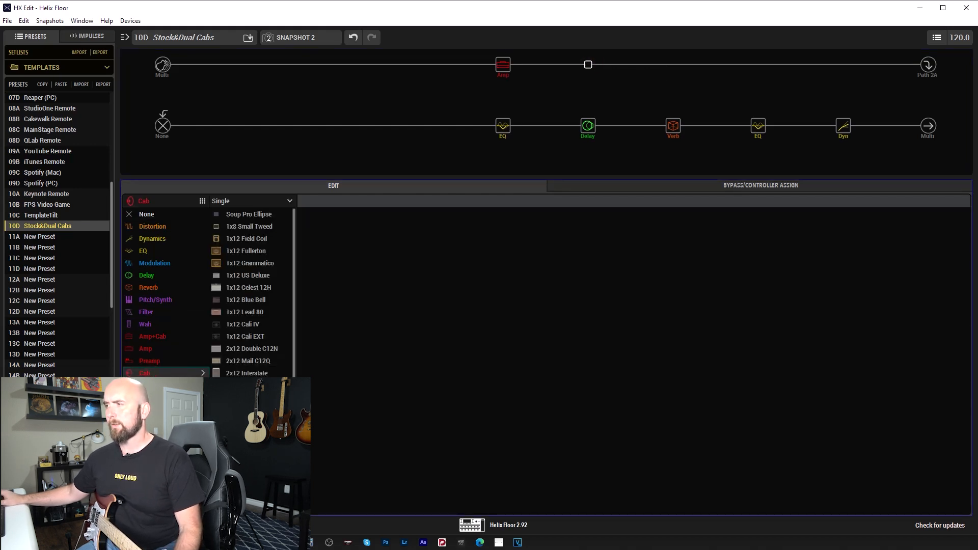
click(666, 71)
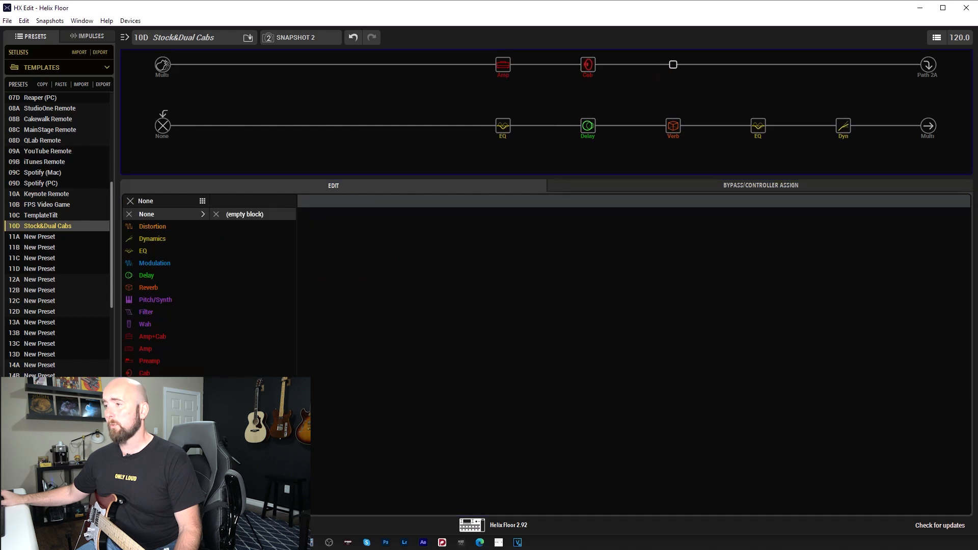
click(144, 373)
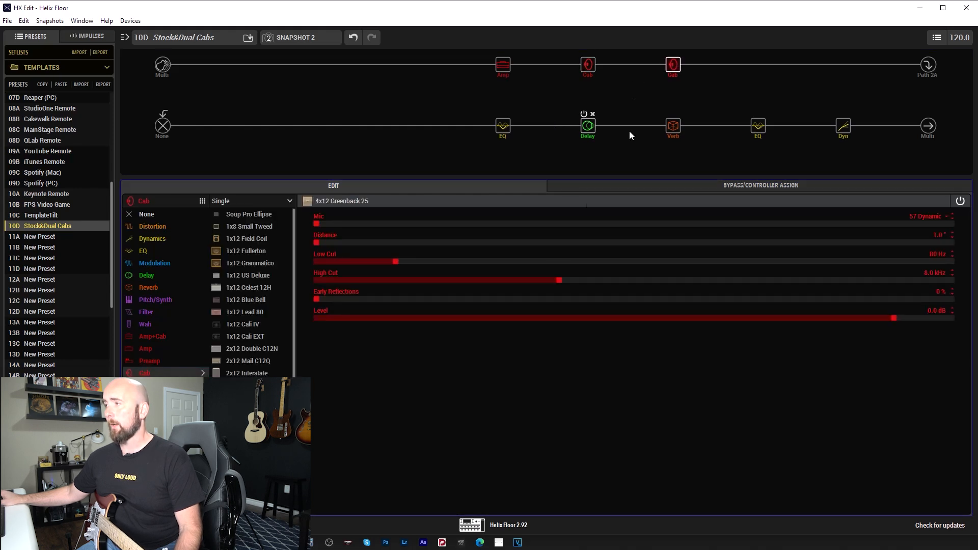
- Route the second cab on a parallel path beneath the first, with a Split A/B between amp and cabs and the merge right after the cabs
drag(662, 66, 597, 93)
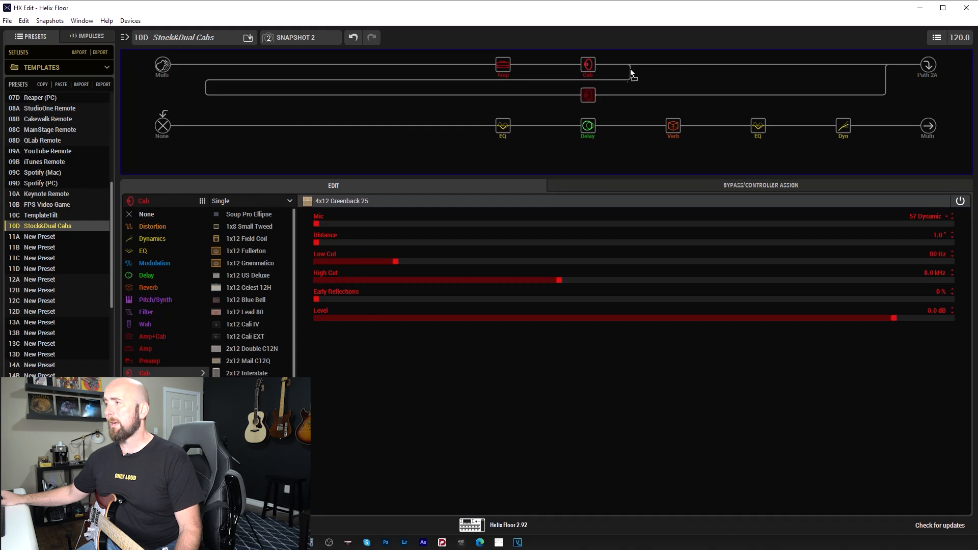
drag(630, 65, 570, 63)
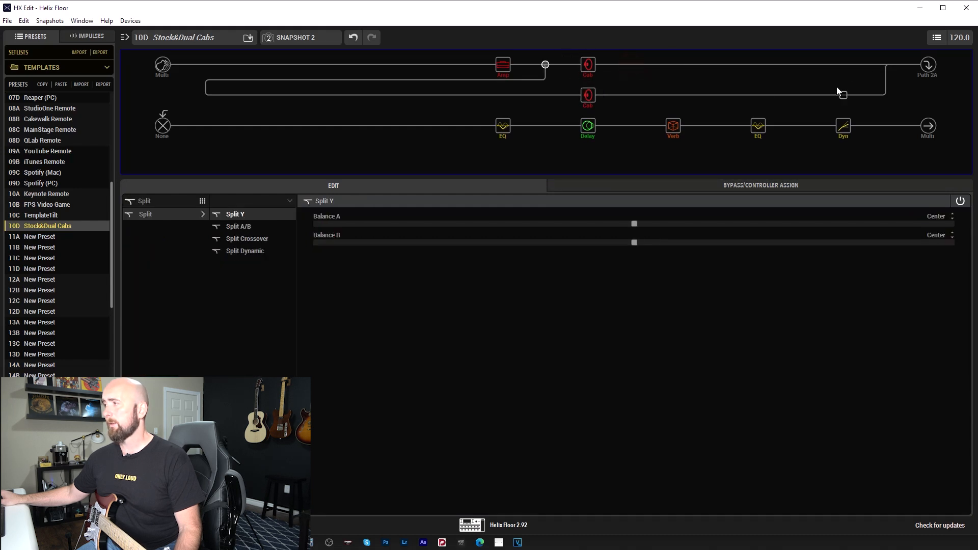
drag(887, 62, 545, 70)
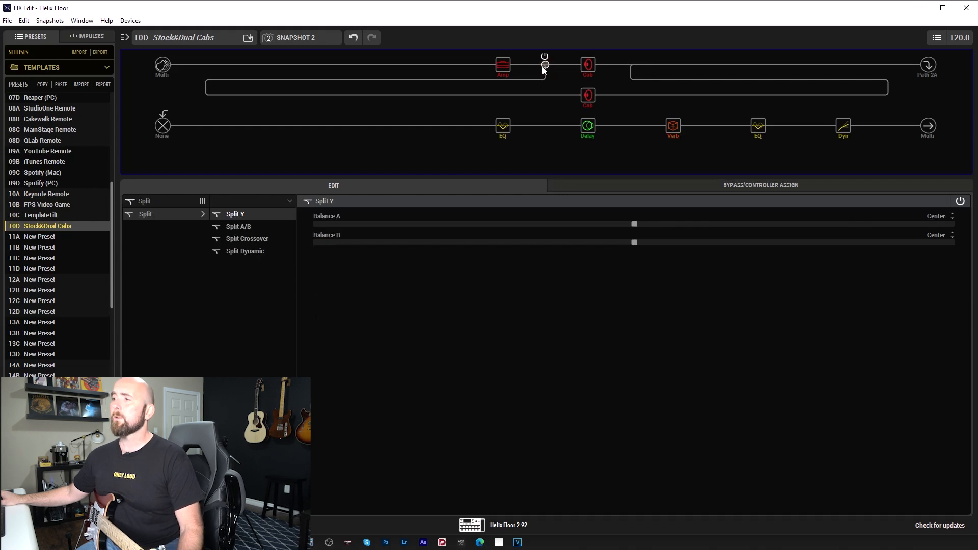
click(255, 227)
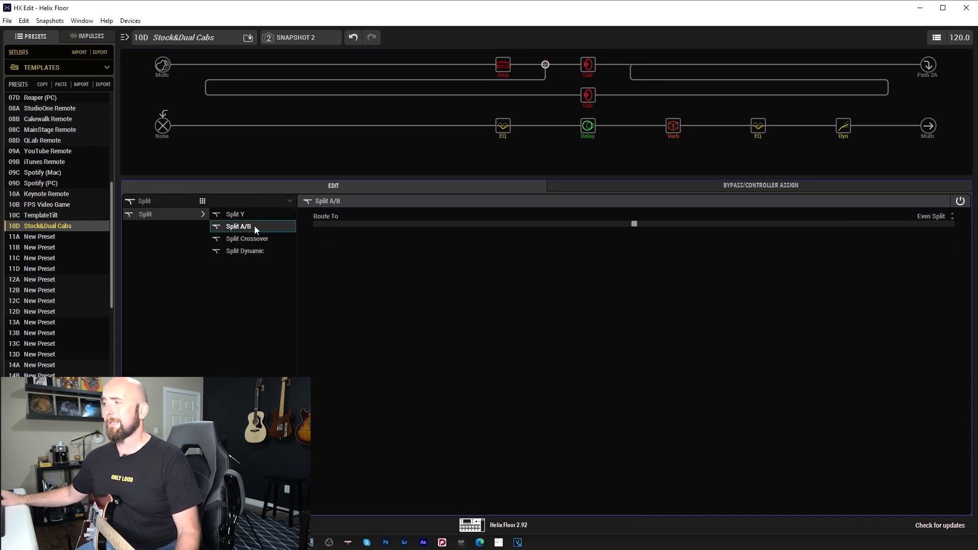
- Set the upper parallel cab's mic to 121 Ribbon and its distance to 4.0"
click(591, 67)
click(406, 222)
scroll(406, 222, up, 6)
scroll(406, 222, down, 2)
scroll(426, 240, up, 6)
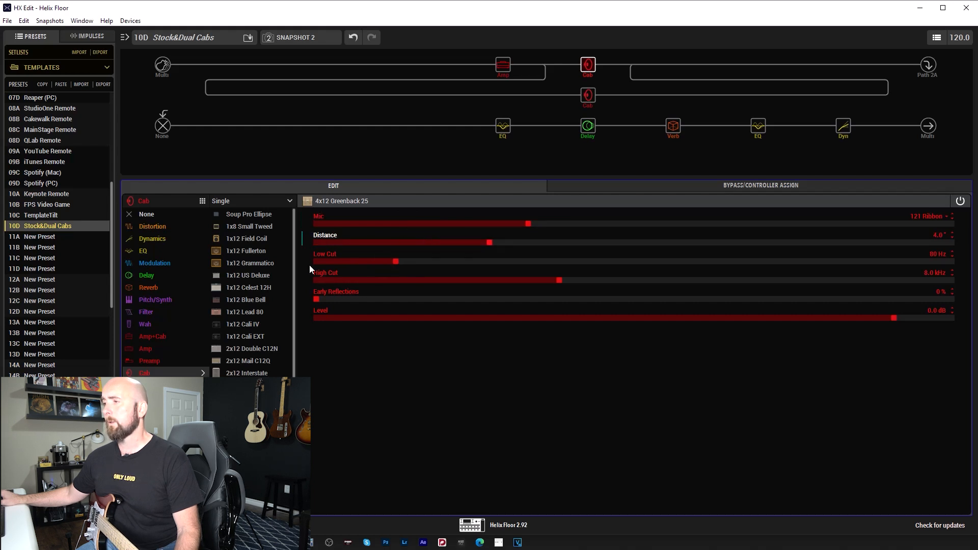
- Turn off the low cut on both parallel cabs and the high cut on the lower cab
drag(396, 261, 307, 261)
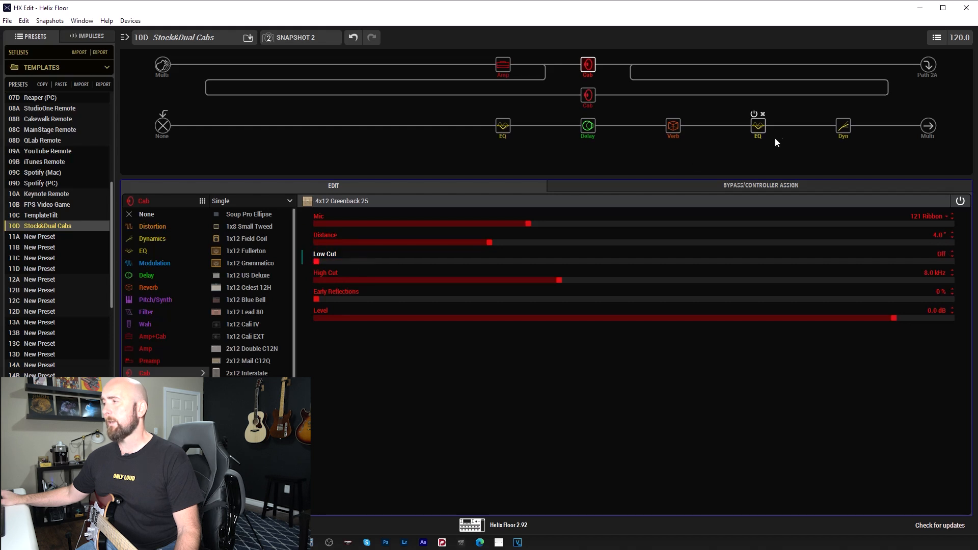
click(588, 95)
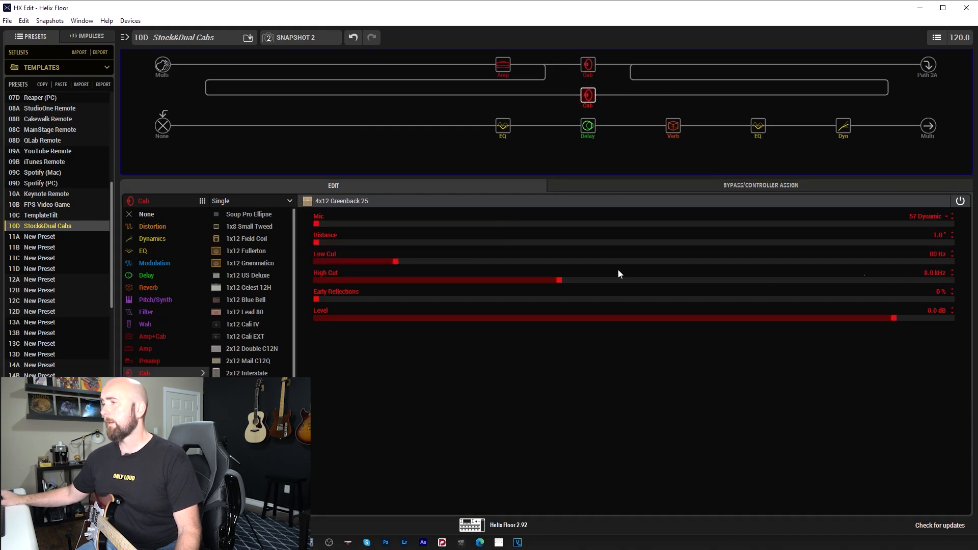
drag(338, 262, 312, 262)
drag(900, 282, 958, 281)
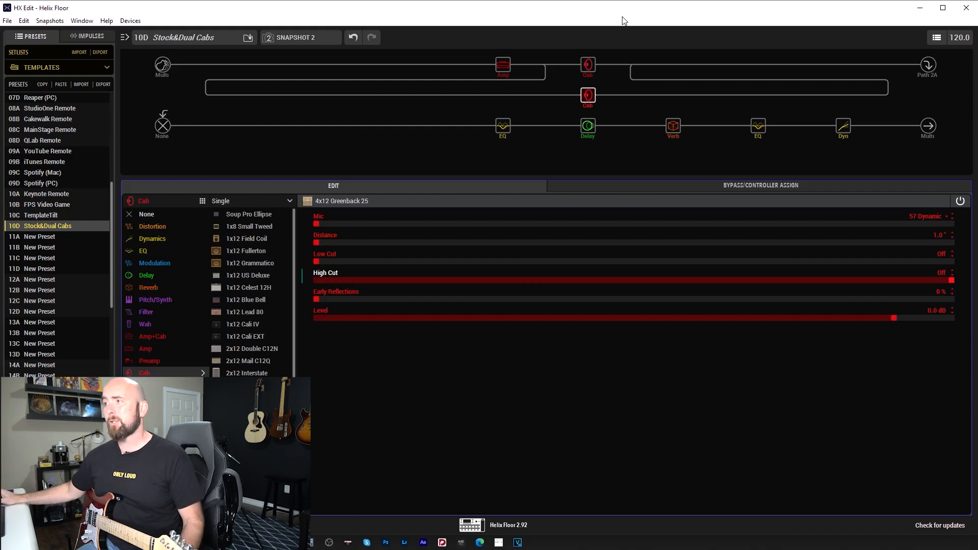
- Audition each parallel cab alone by routing the Split A/B to A 100, B 100 and back to A 100
click(545, 63)
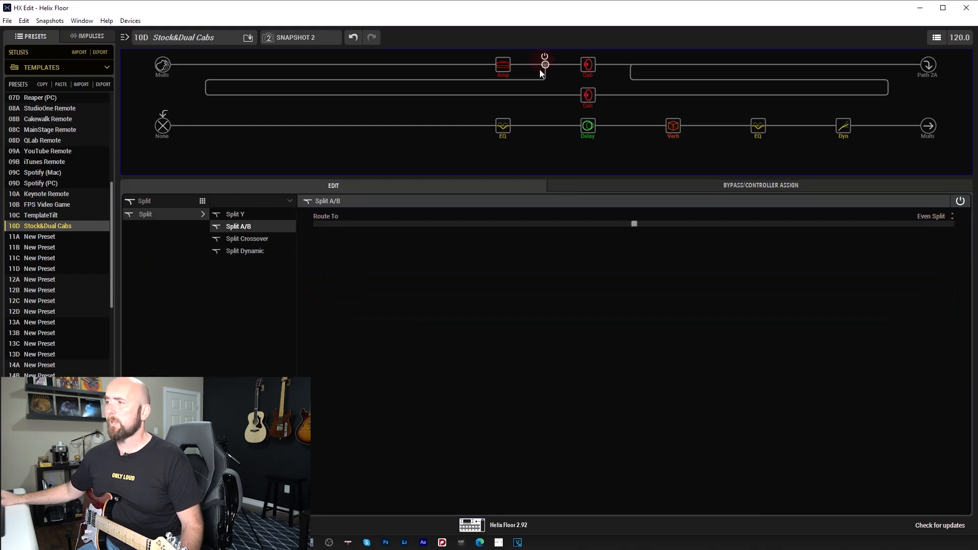
drag(451, 222, 268, 230)
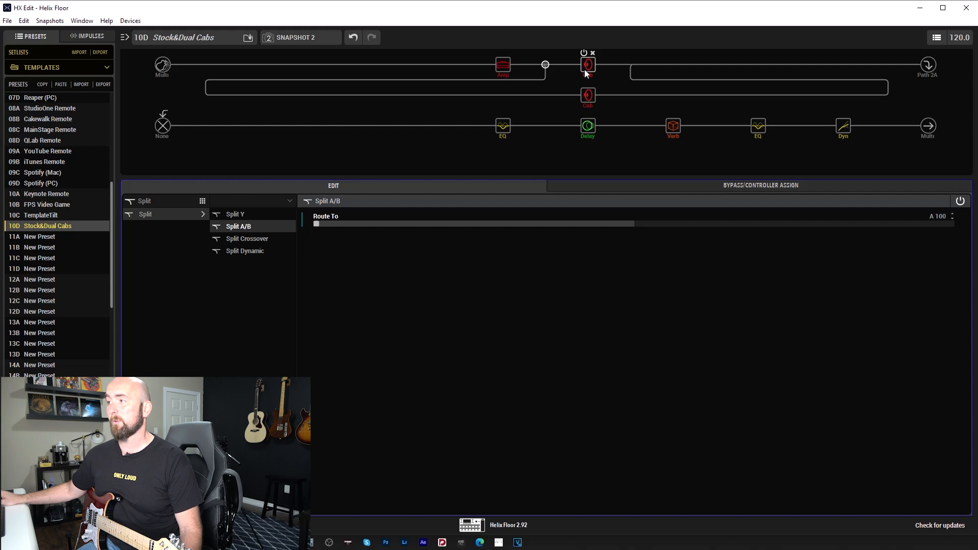
drag(662, 227, 916, 215)
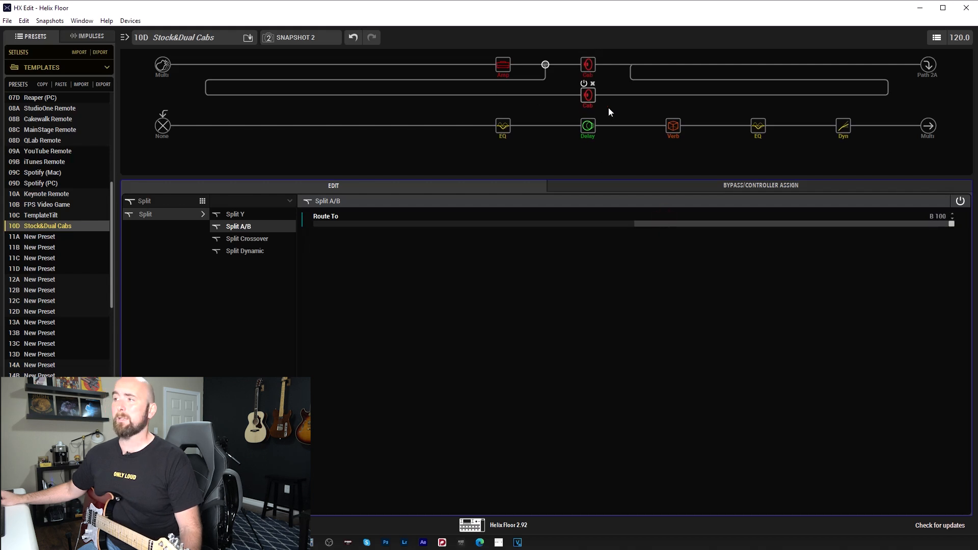
drag(635, 225, 376, 223)
drag(607, 224, 218, 228)
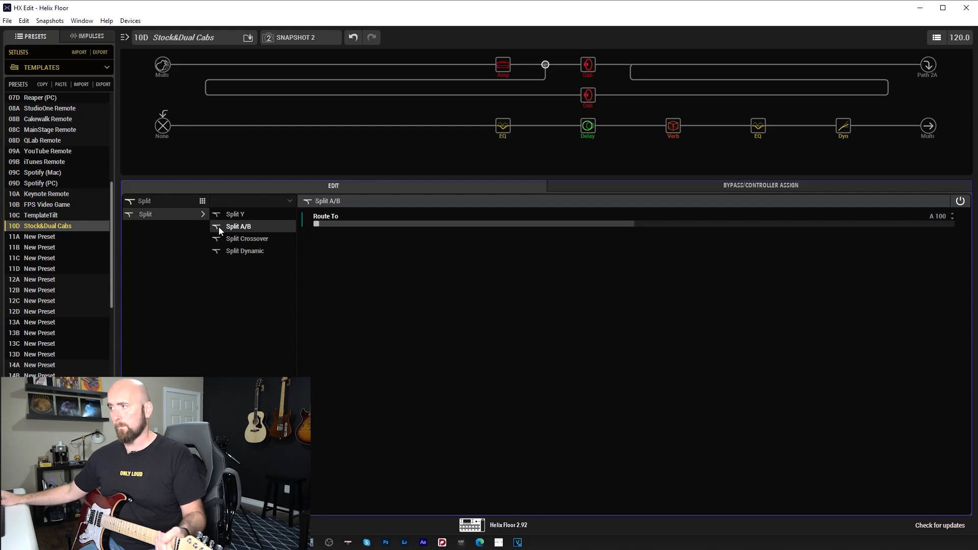
- Compare the two cabs again by alternating the split's routing between B 100 and A 100, ending on B 100
click(940, 222)
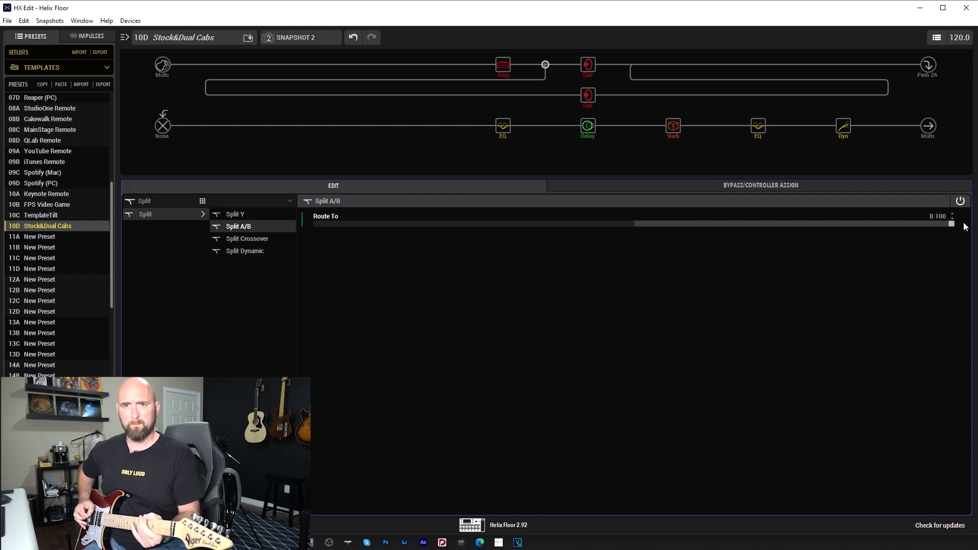
click(328, 224)
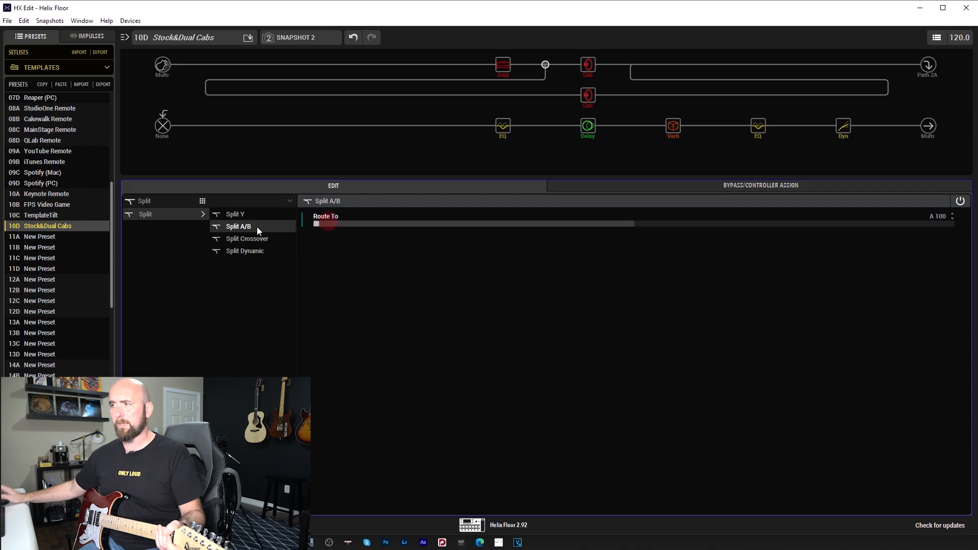
click(545, 65)
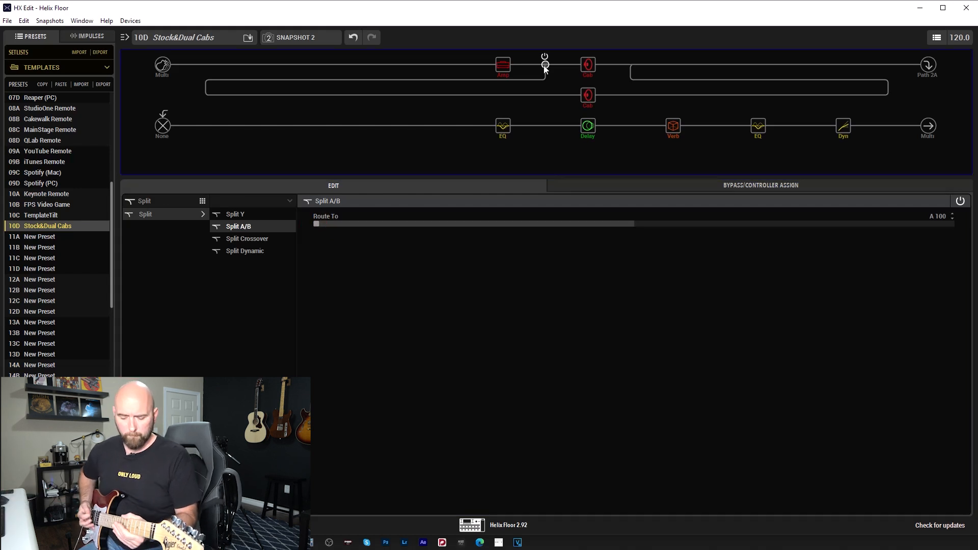
click(921, 220)
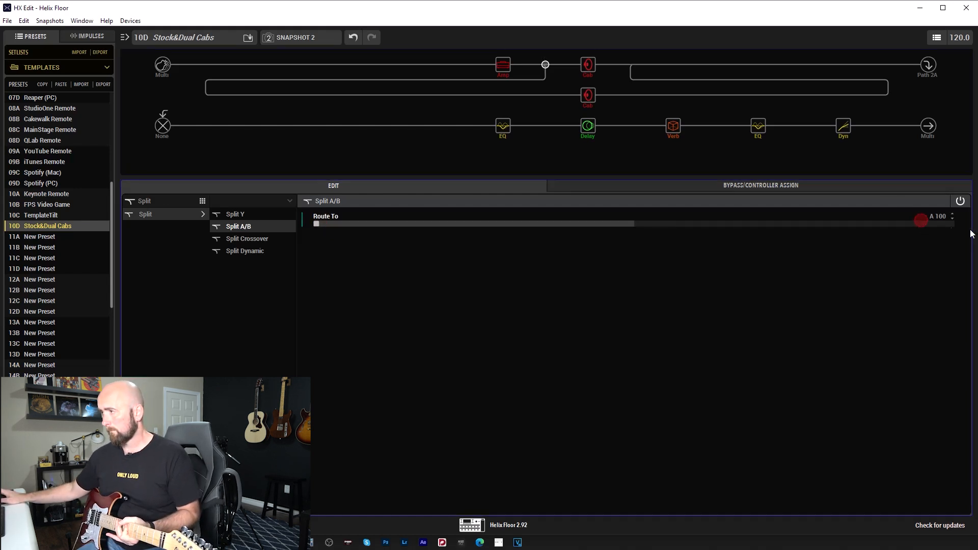
click(946, 224)
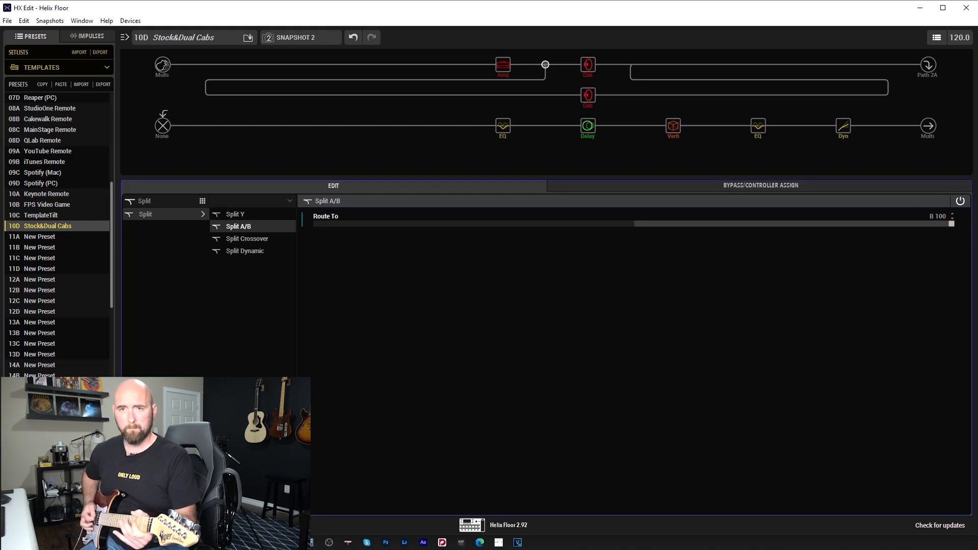
- Try blending the cabs with the split routed to A 40, A 55 and B 49, and return it to Even Split
click(643, 225)
scroll(643, 225, down, 20)
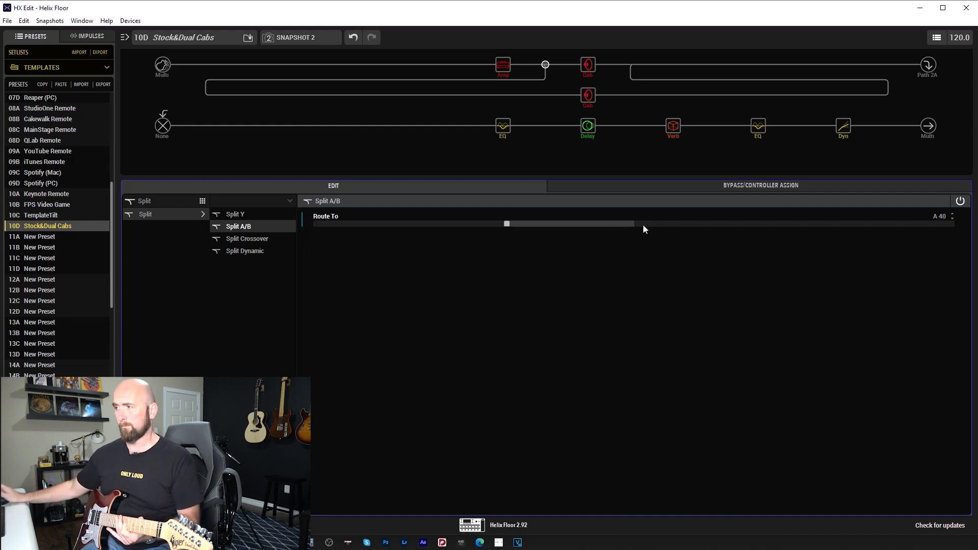
scroll(643, 224, down, 11)
scroll(643, 229, down, 4)
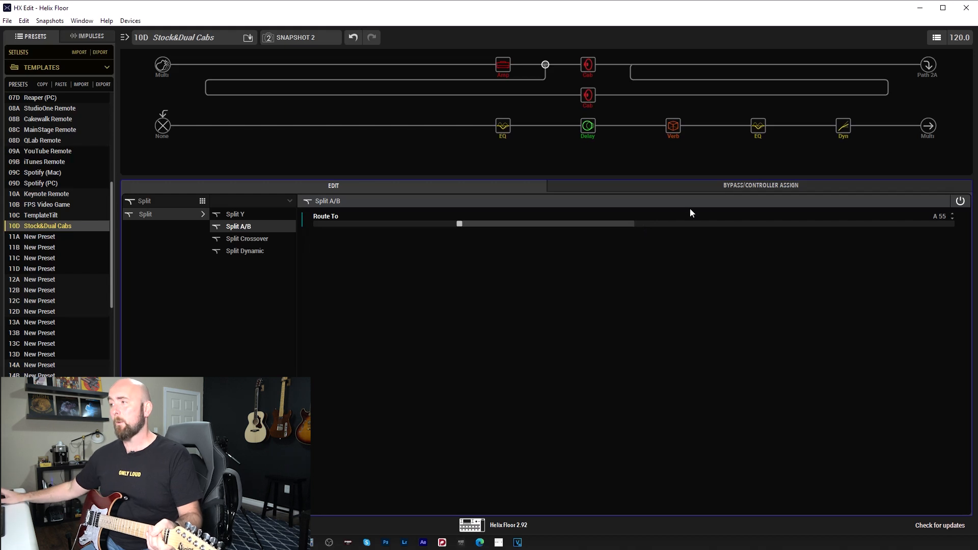
click(793, 227)
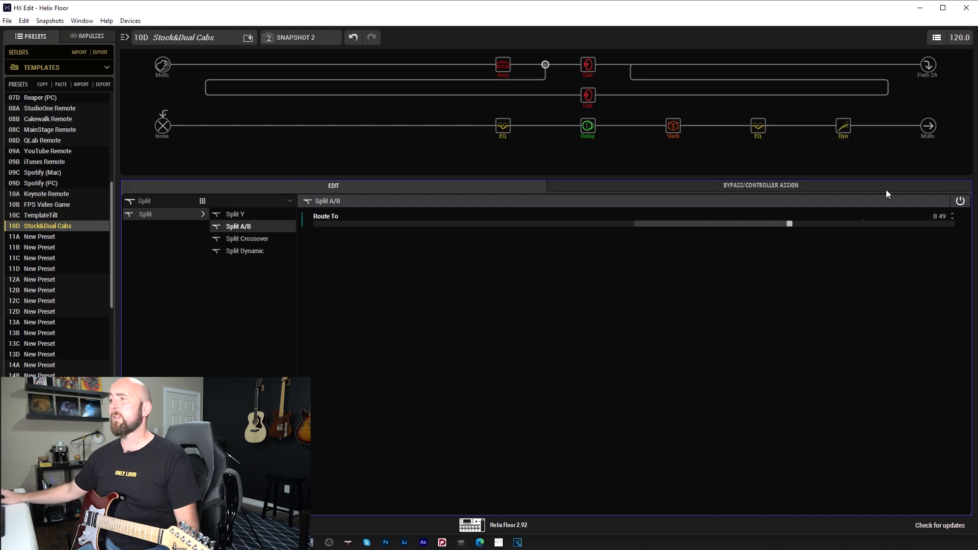
click(634, 223)
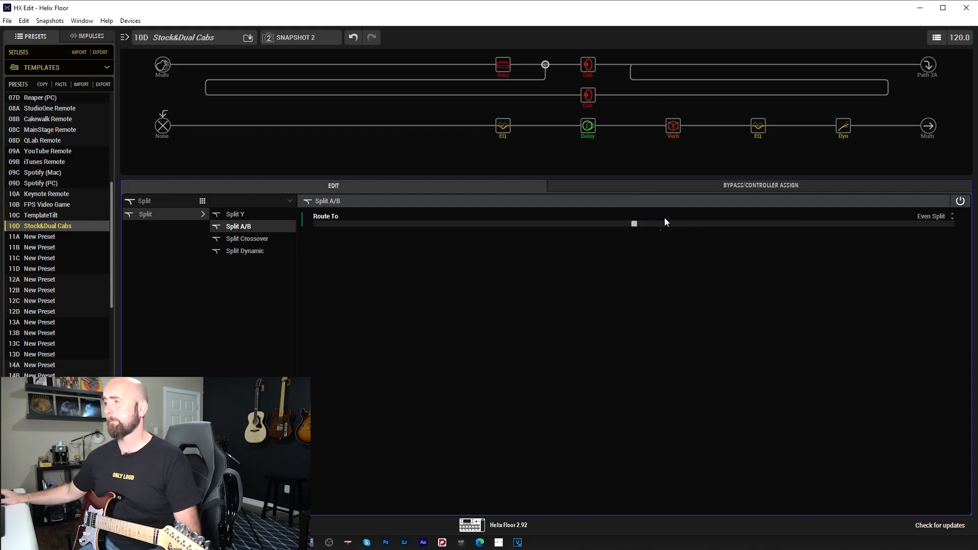
- Pan the merge mixer's A and B paths to Left 100 and Right 100, and narrow them to Left 26 and Right 24
click(630, 64)
drag(633, 241, 542, 242)
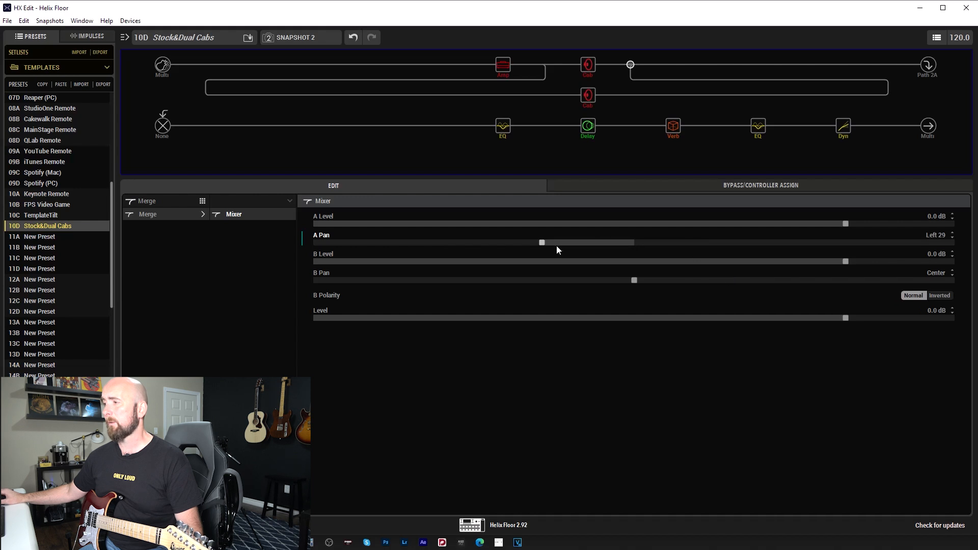
drag(434, 245, 284, 247)
drag(733, 287, 958, 283)
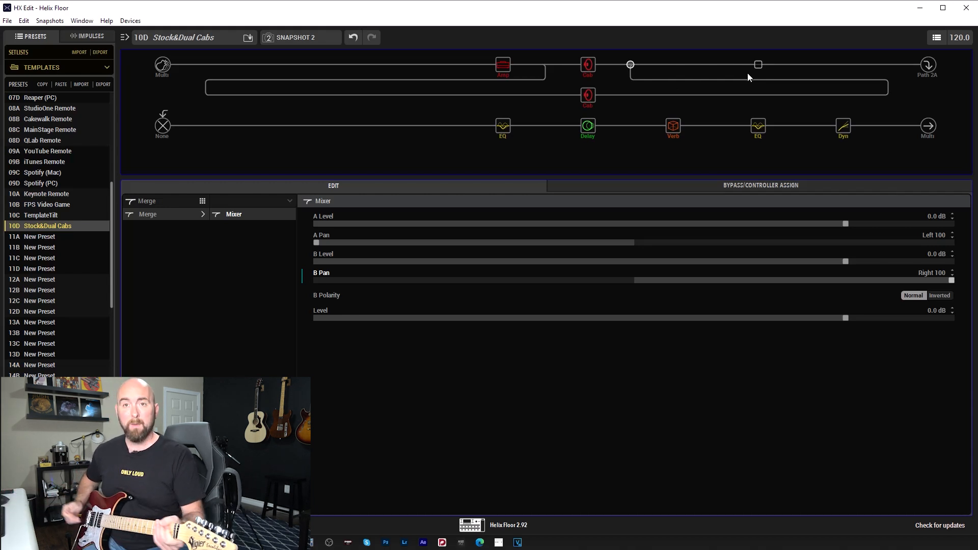
click(550, 242)
click(710, 281)
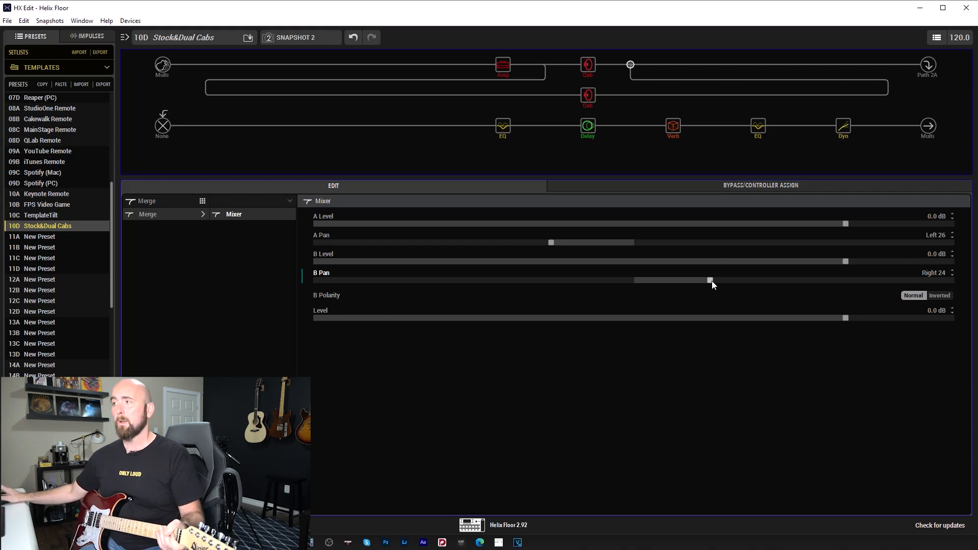
- Try the split's routing at A 56 and A 100 with the panned cabs, and recentre it
click(544, 66)
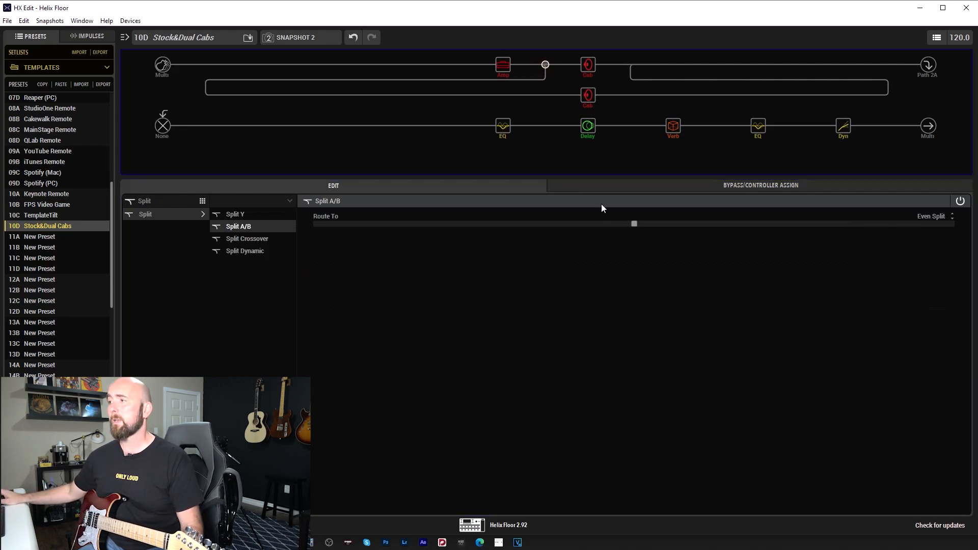
drag(584, 224, 455, 238)
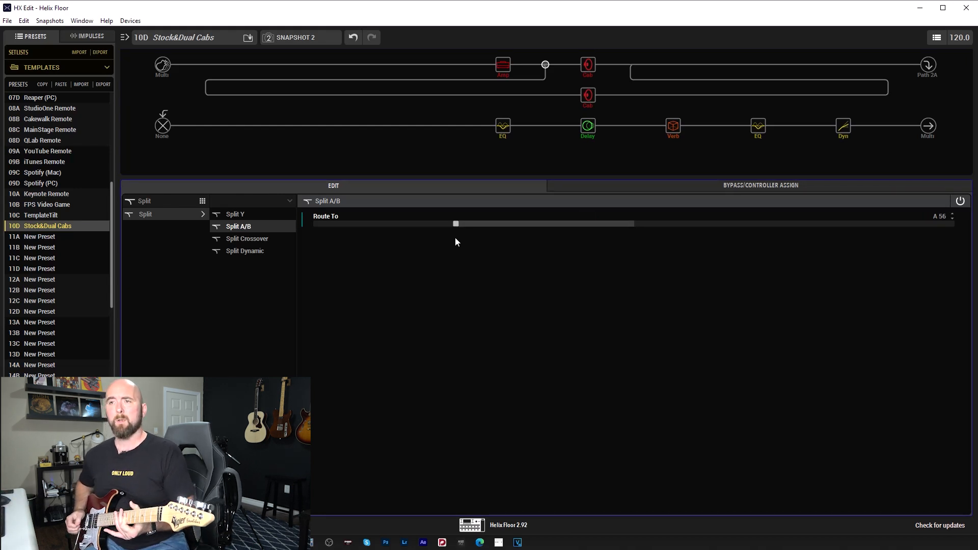
click(315, 224)
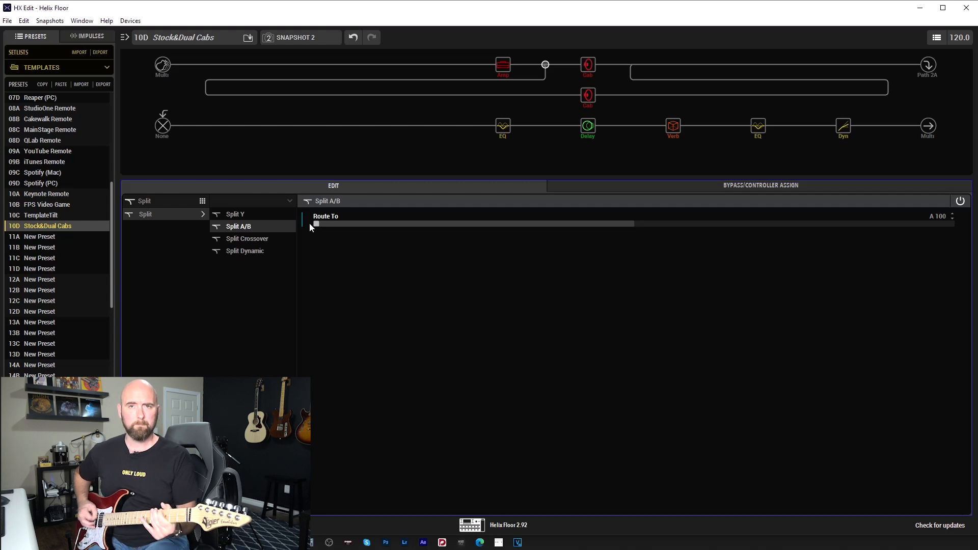
click(635, 223)
- Reset A Pan and B Pan in the merge mixer to Center
click(630, 65)
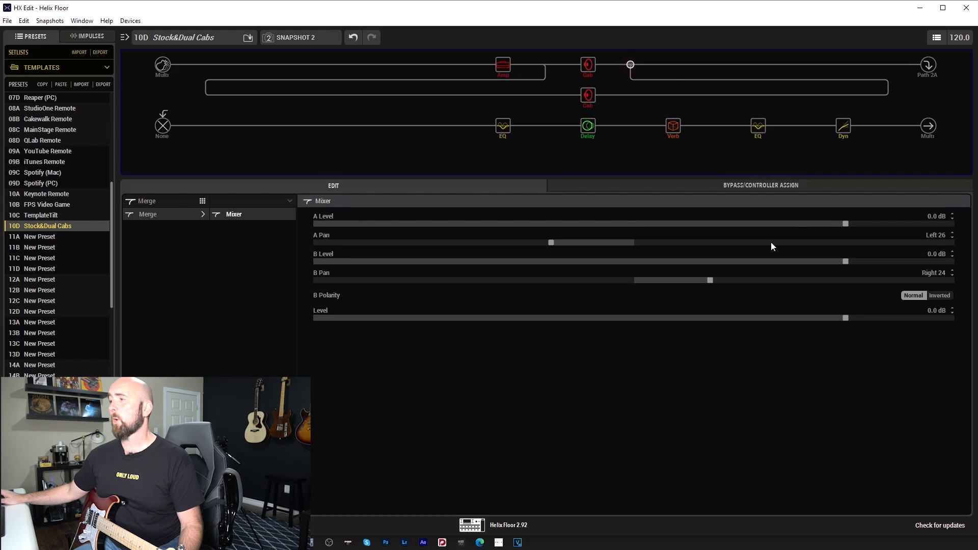
double_click(633, 243)
double_click(634, 280)
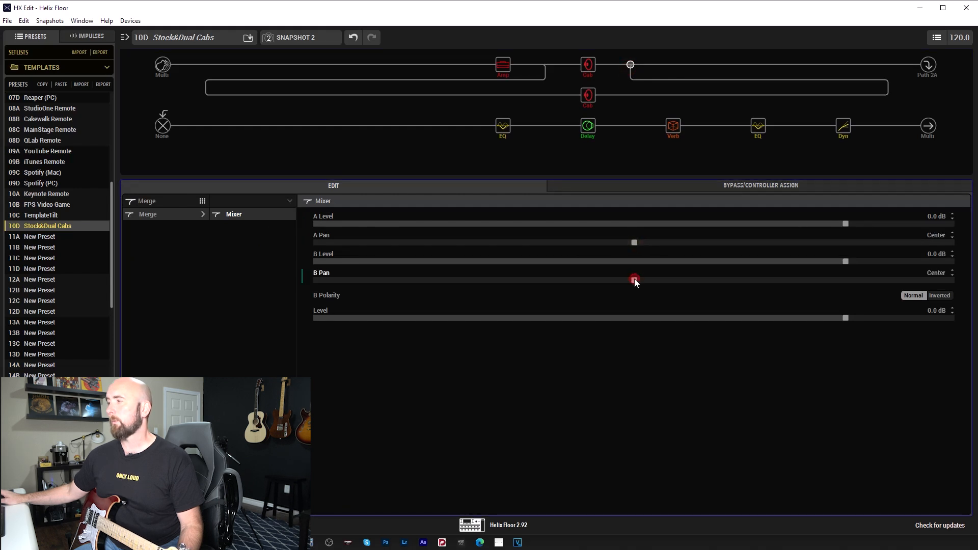
- Set the Split A/B routing to A 50 to favour the upper cab
click(544, 66)
click(516, 224)
scroll(516, 224, up, 8)
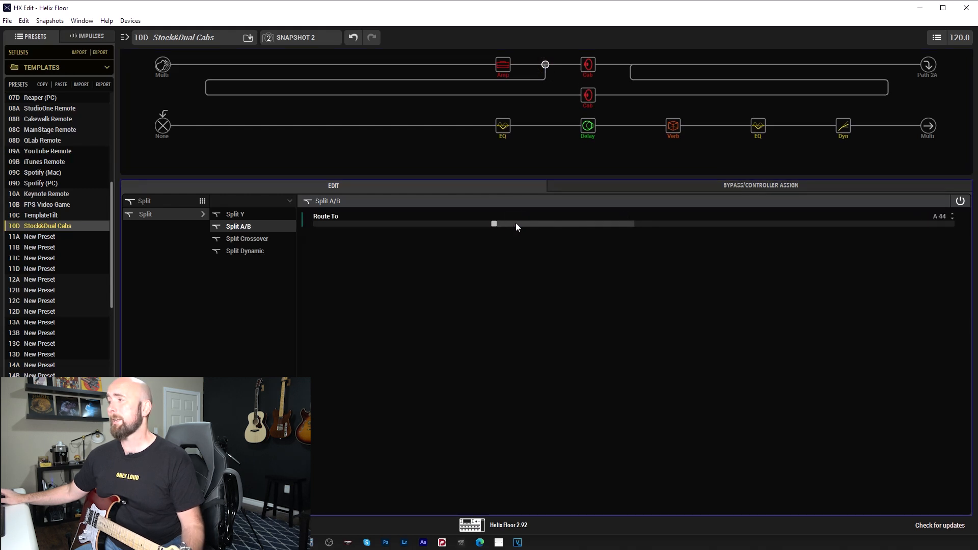
scroll(516, 224, up, 6)
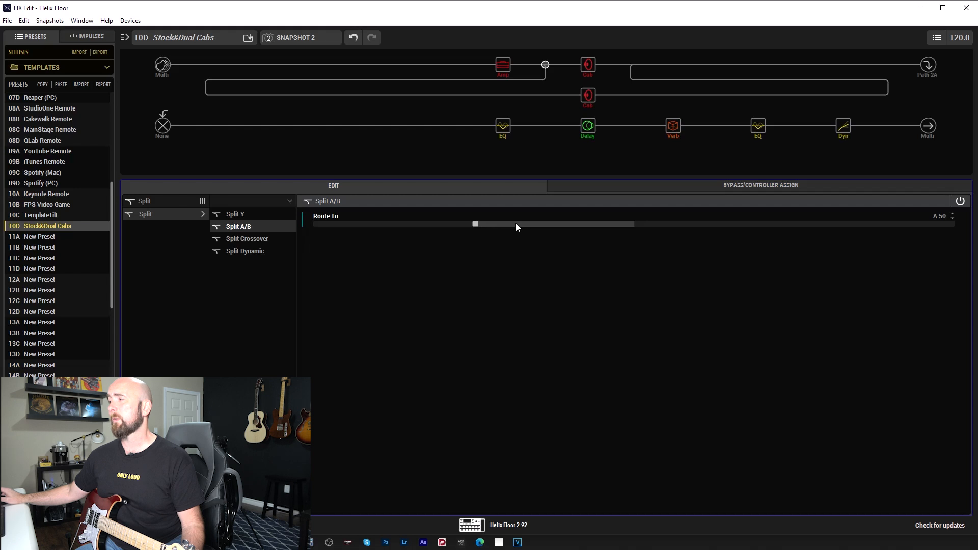